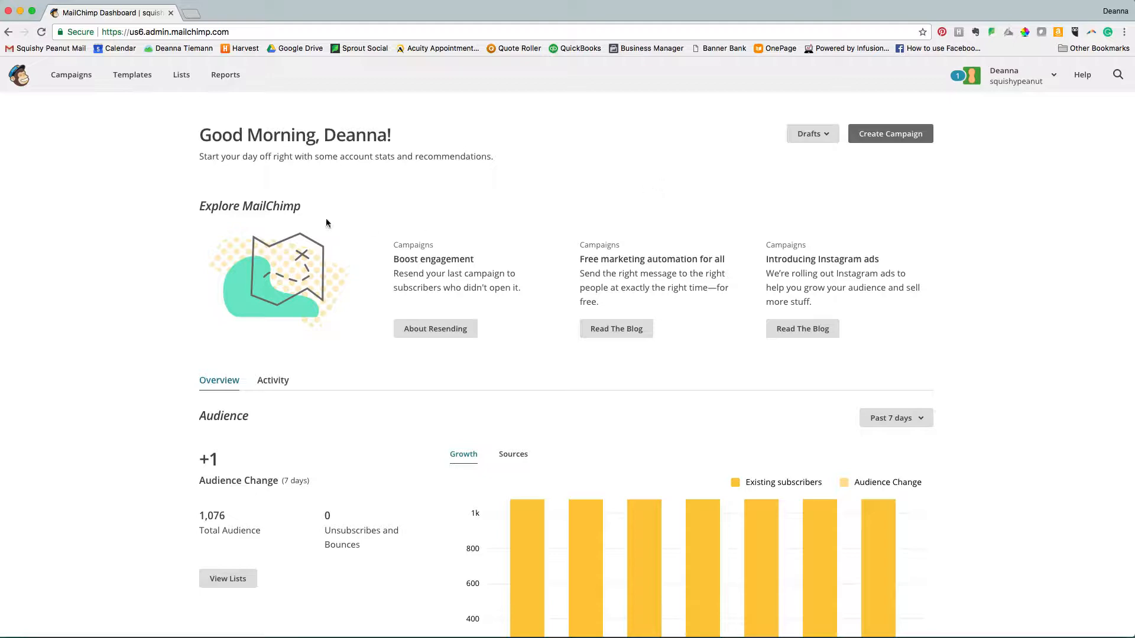
# Start a new email campaign from the campaigns overview and choose the automated email type.
pyautogui.click(183, 75)
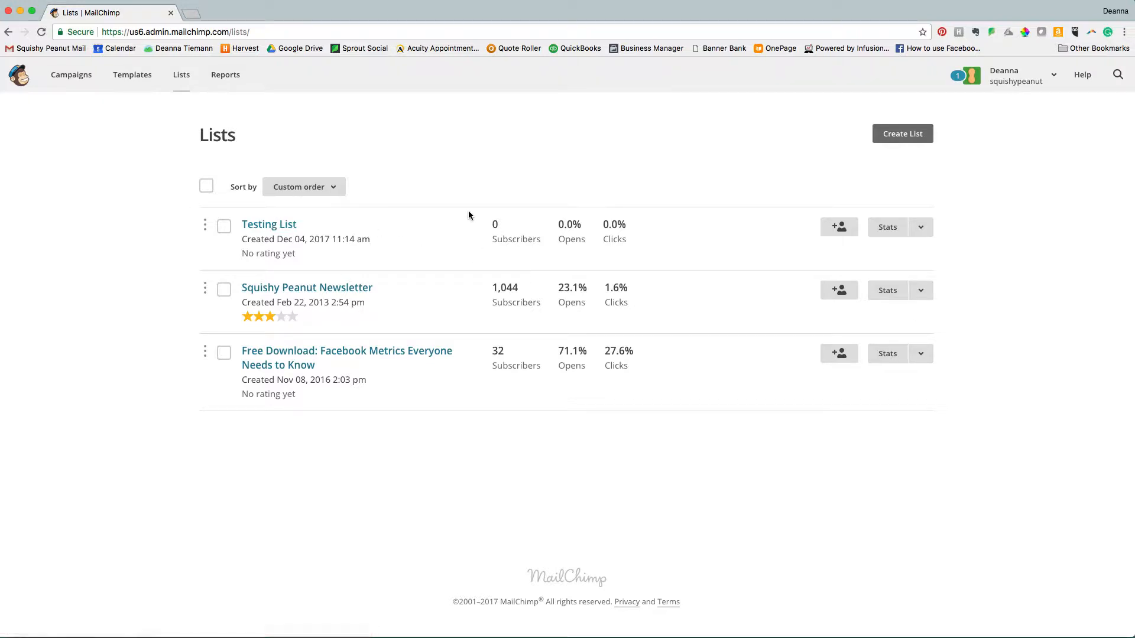
pyautogui.click(79, 81)
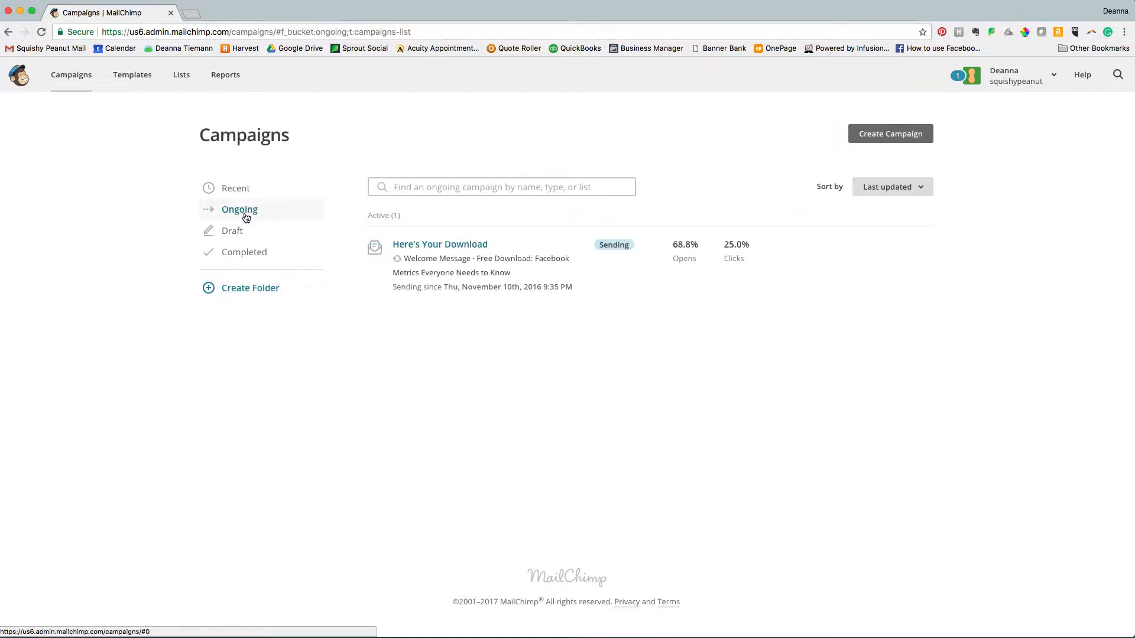
pyautogui.click(907, 136)
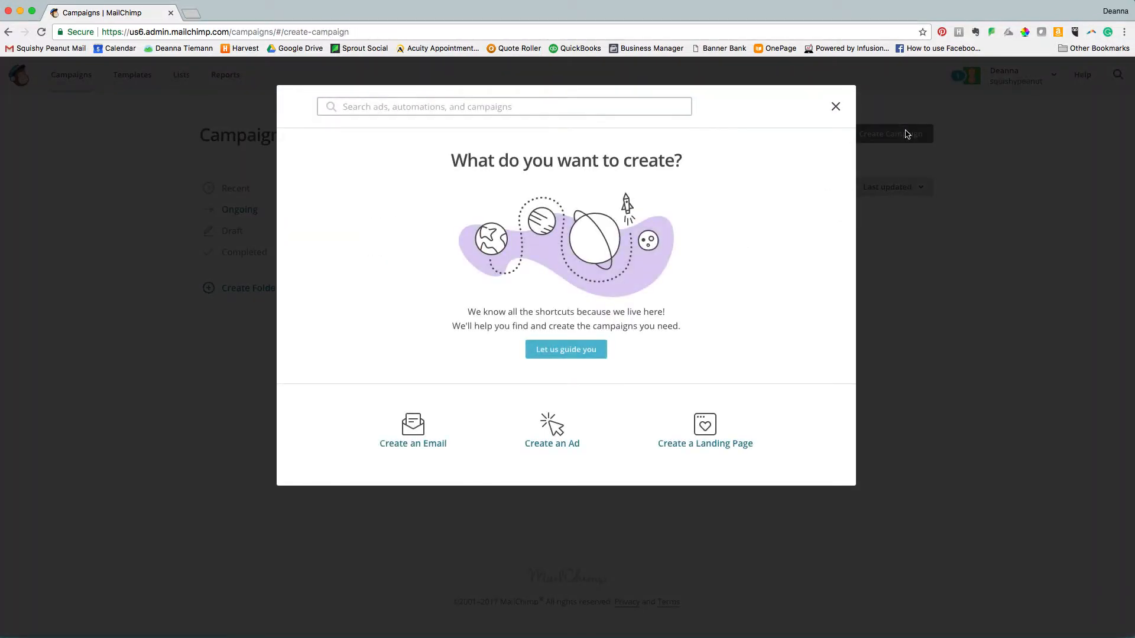
pyautogui.click(418, 436)
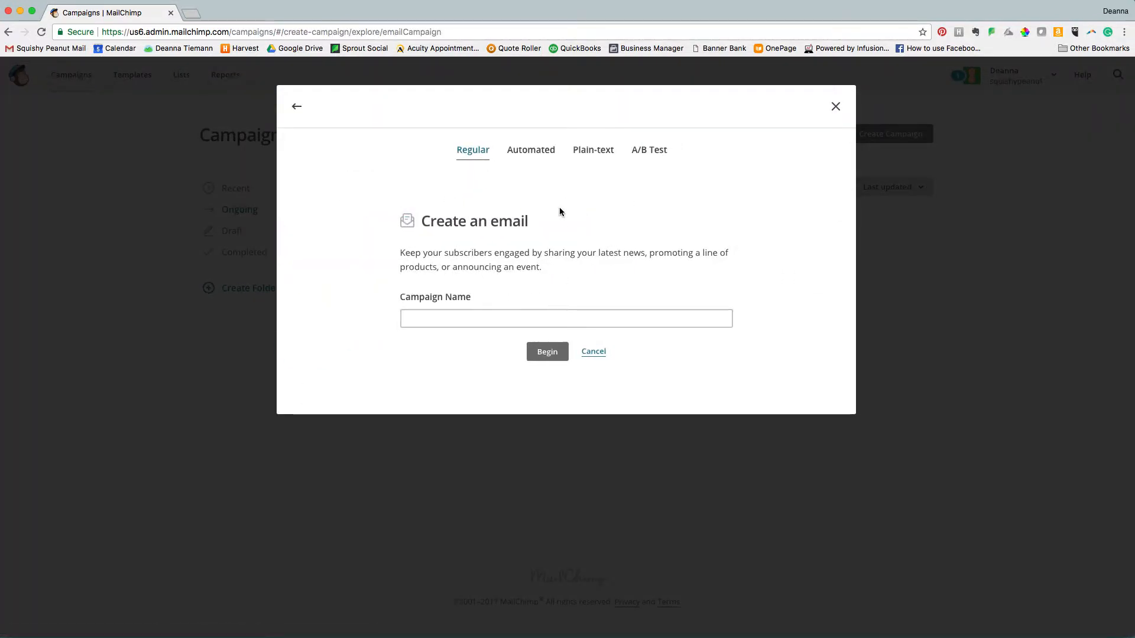
pyautogui.click(543, 150)
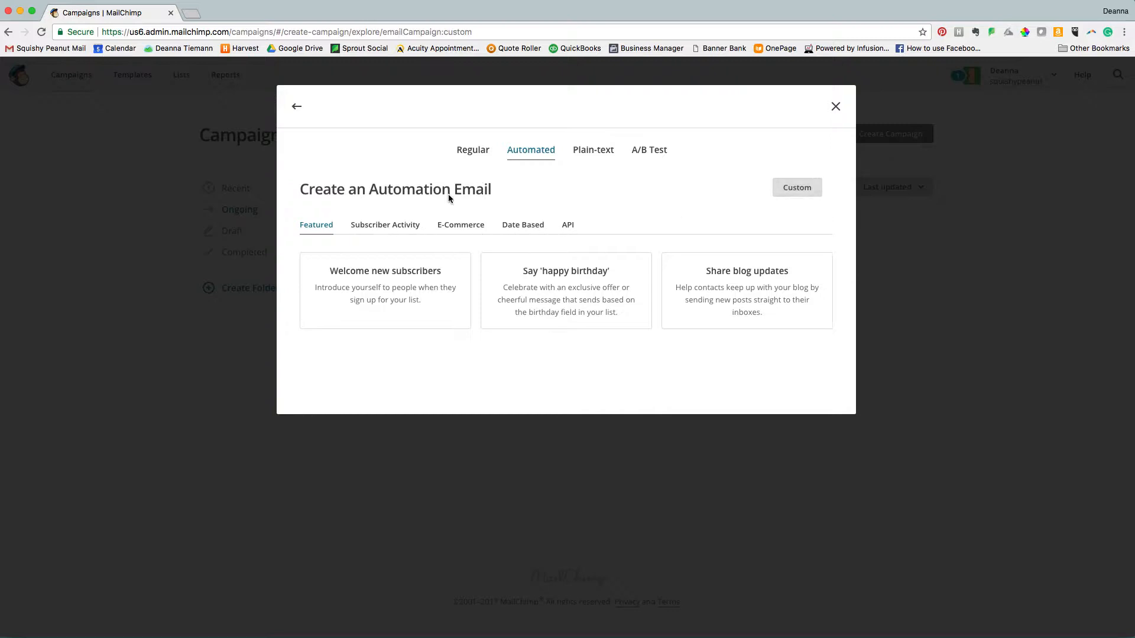
# Review the automation types offered for subscriber activity, e-commerce, date-based and API triggers, and return to the featured ones.
pyautogui.click(395, 227)
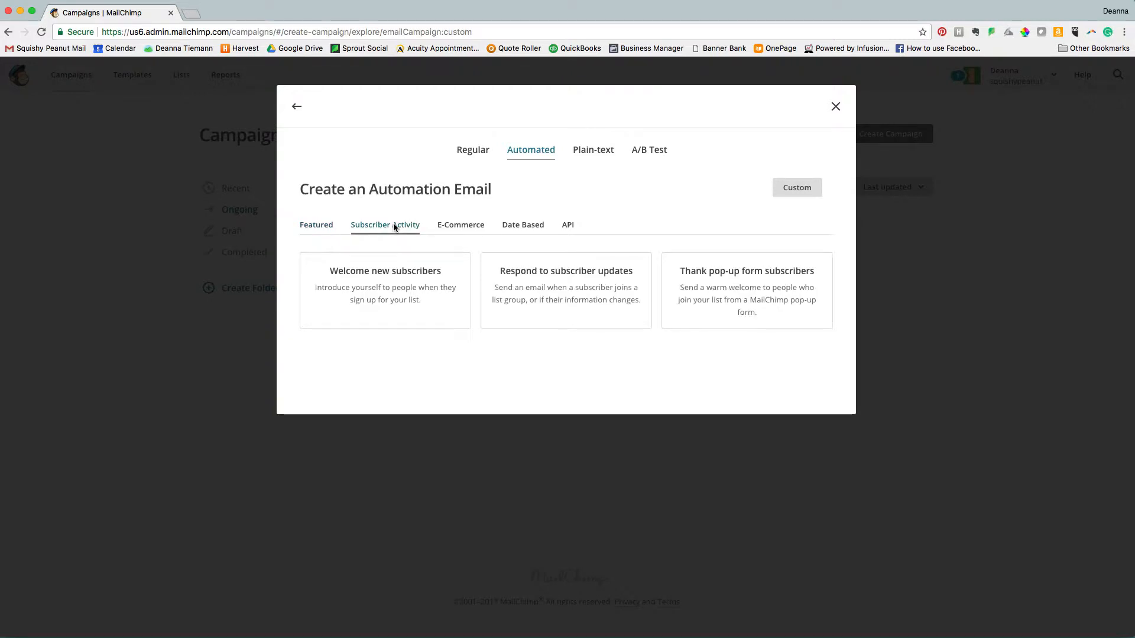
pyautogui.click(473, 225)
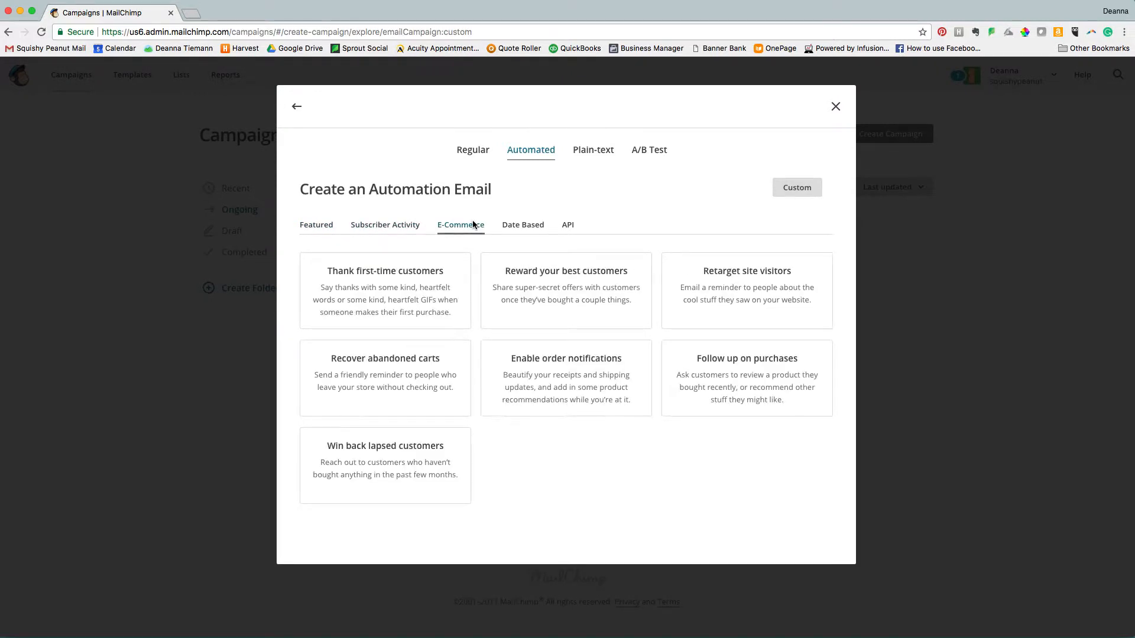
pyautogui.click(523, 225)
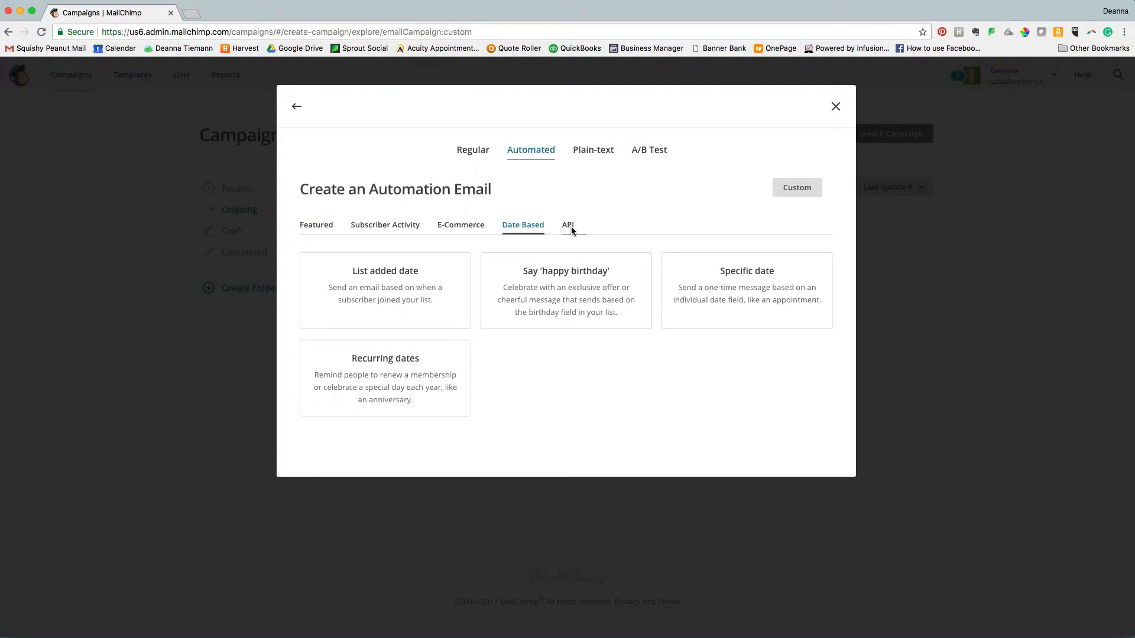
pyautogui.click(569, 228)
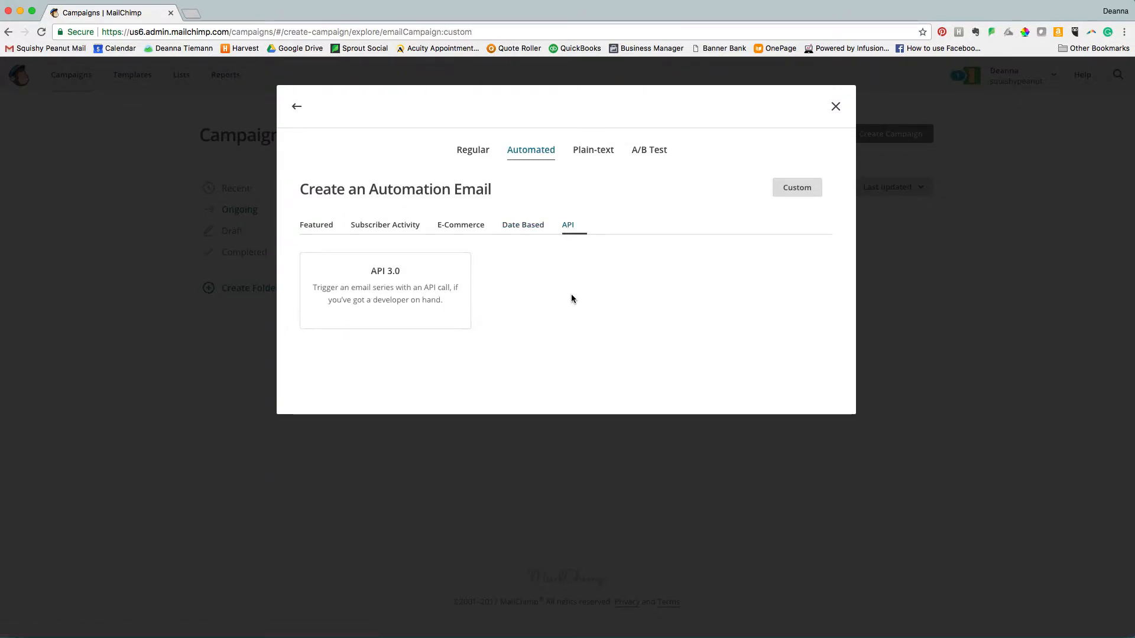
pyautogui.click(310, 231)
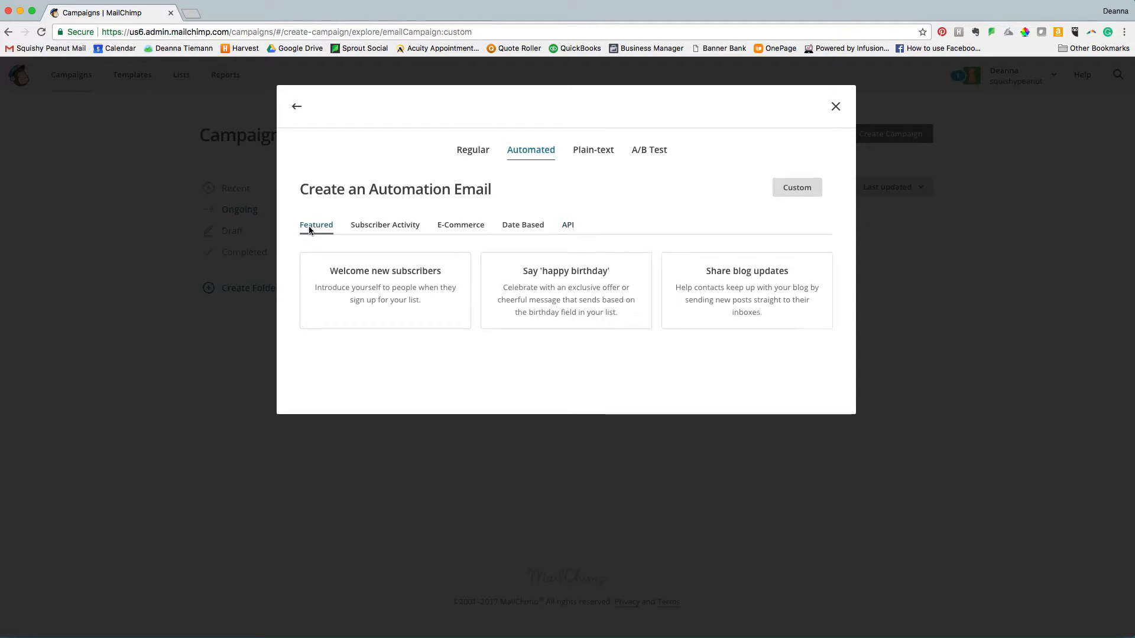
# Choose the Welcome new subscribers automation and assign Testing List to the Welcome message campaign.
pyautogui.click(384, 276)
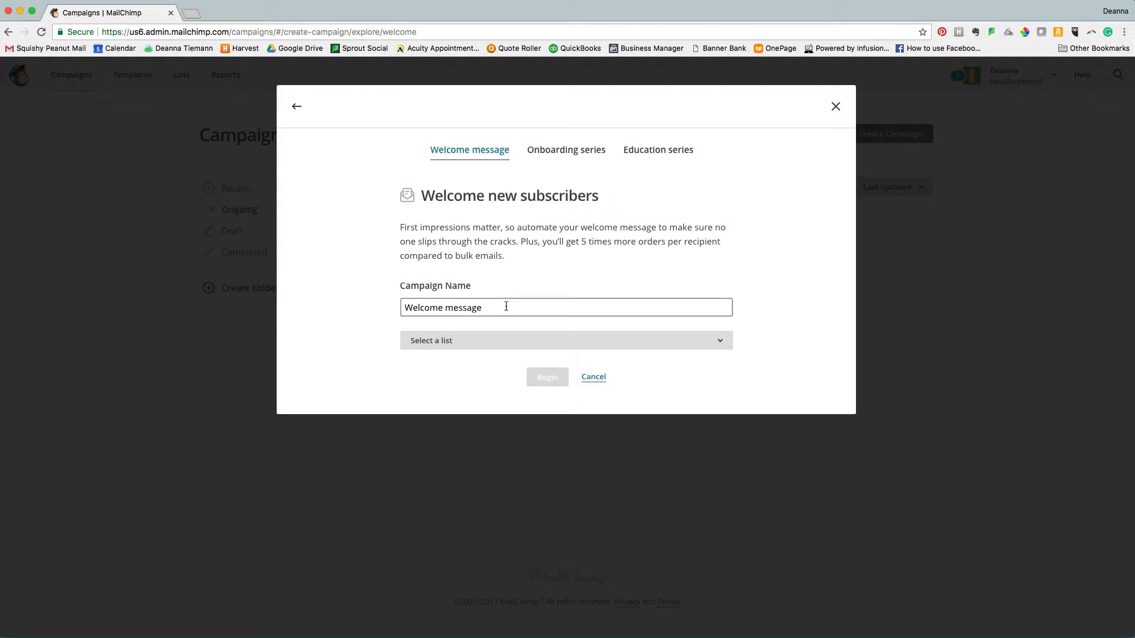
pyautogui.click(463, 342)
pyautogui.click(461, 396)
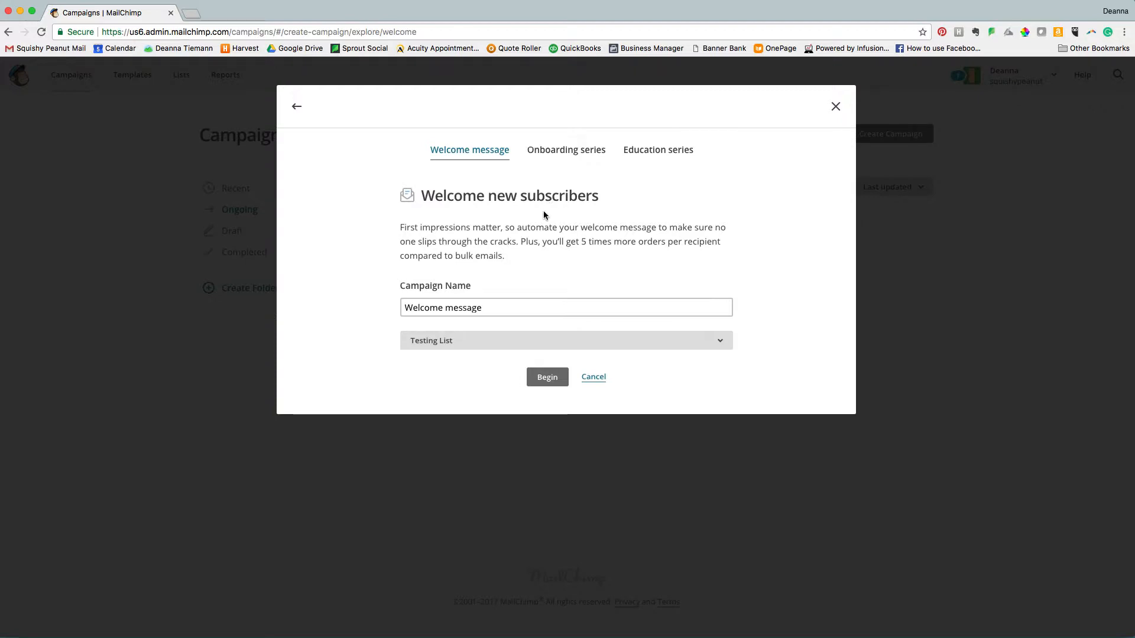
# Look at the Onboarding series and Education series variants and return to the Welcome message variant.
pyautogui.click(572, 151)
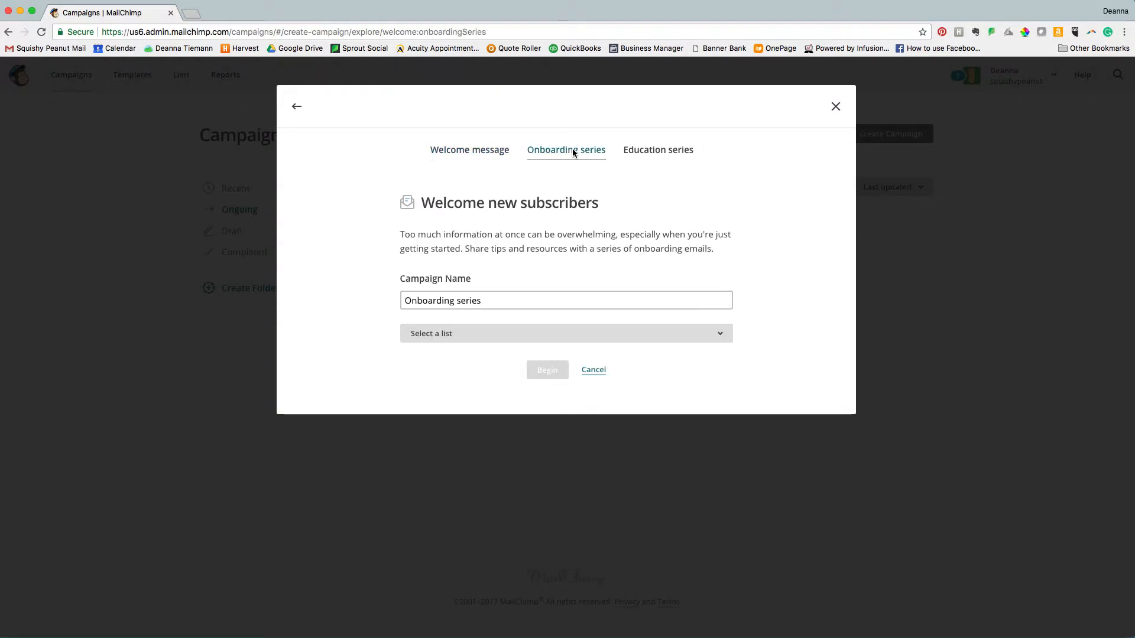
pyautogui.click(668, 151)
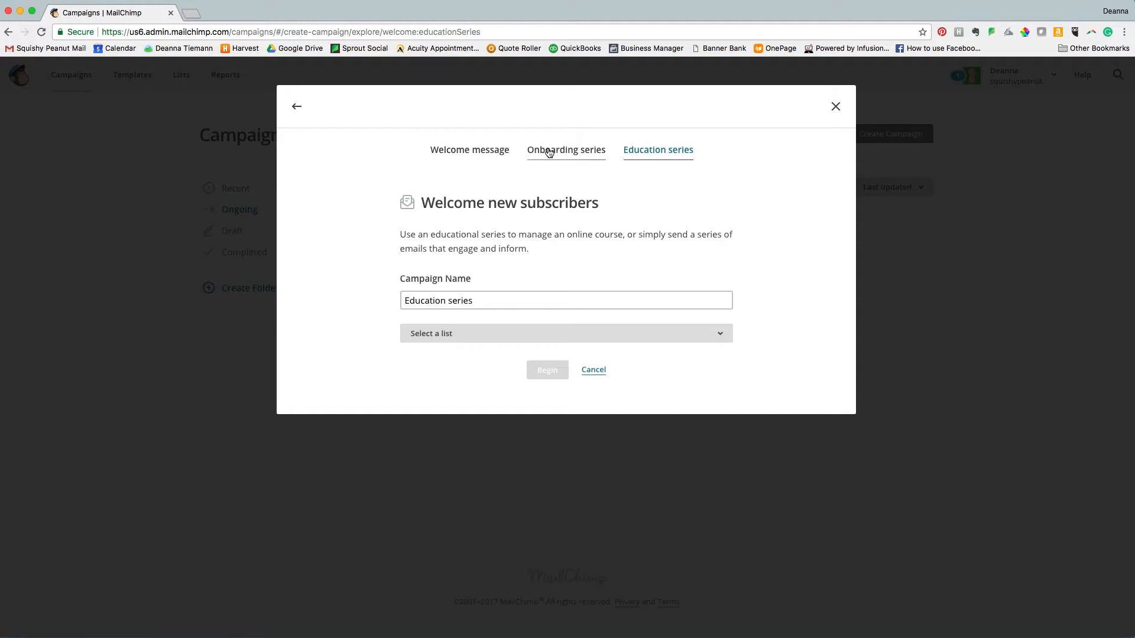
pyautogui.click(480, 149)
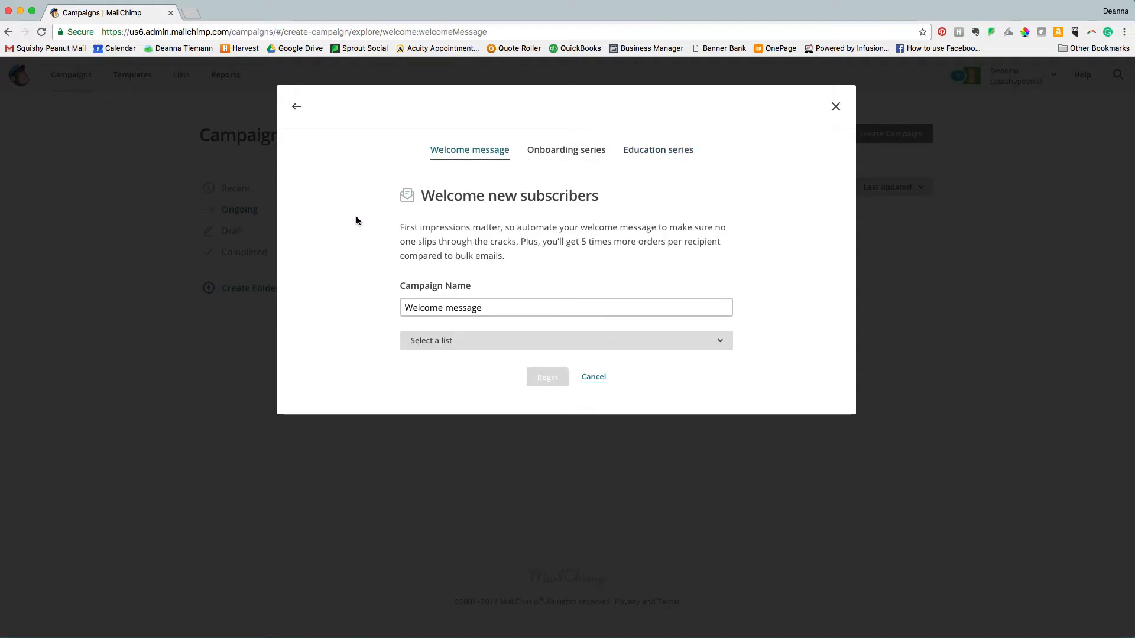
# Select Testing List for the Welcome message campaign and begin building its workflow.
pyautogui.click(445, 341)
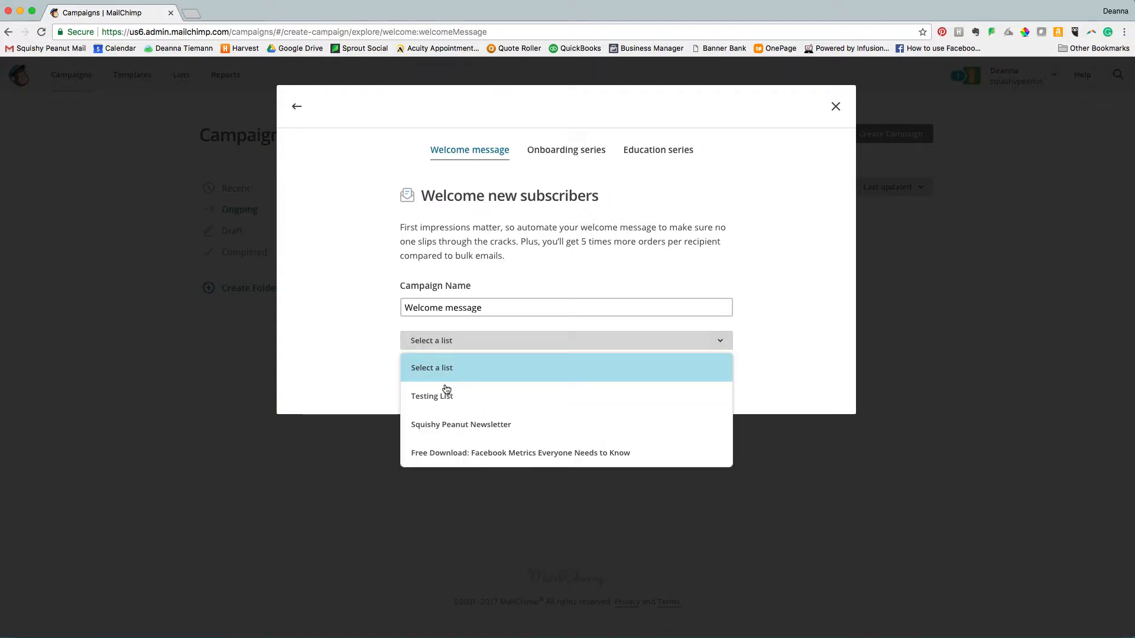
pyautogui.click(447, 395)
pyautogui.click(547, 379)
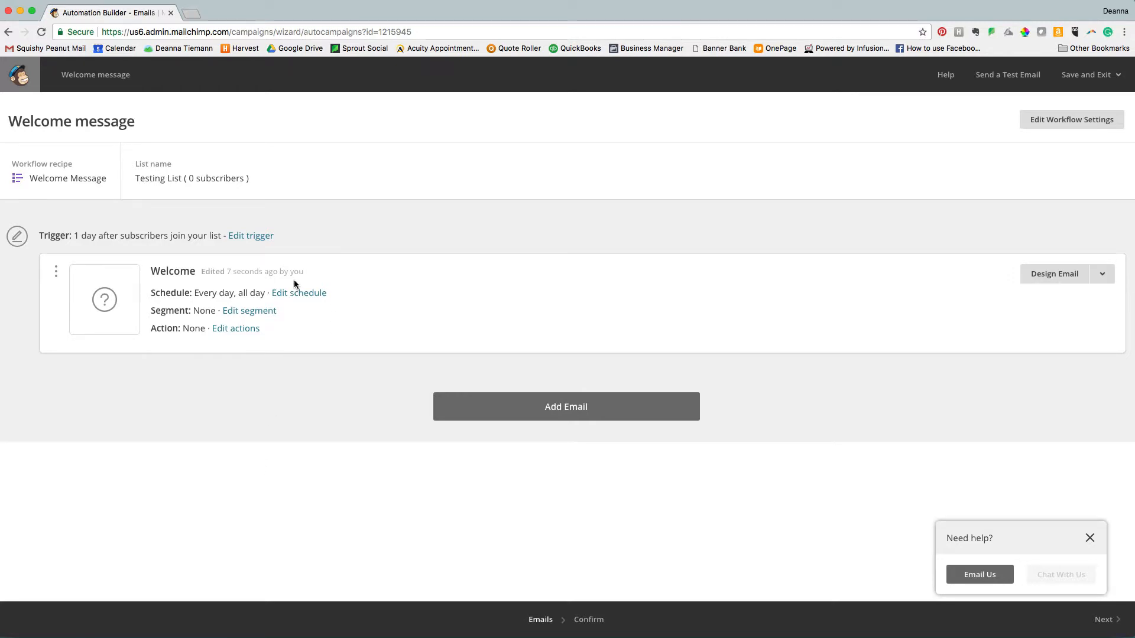
# Limit the Welcome email's schedule to weekdays by excluding Saturday and Sunday, keep sending as soon as possible, and save it.
pyautogui.click(299, 294)
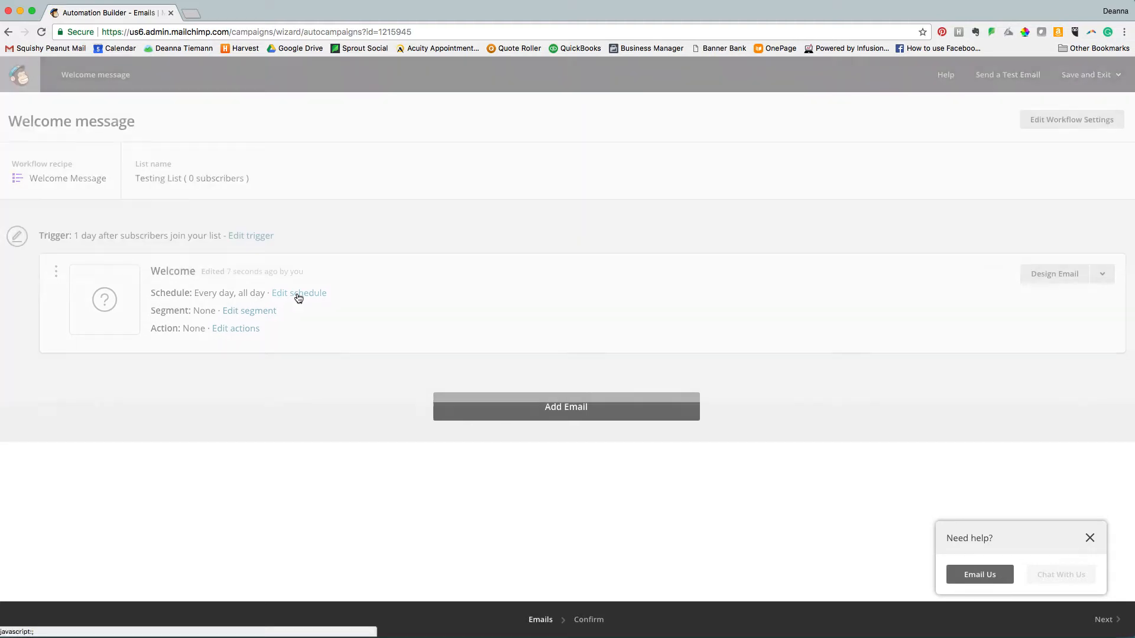
pyautogui.click(69, 148)
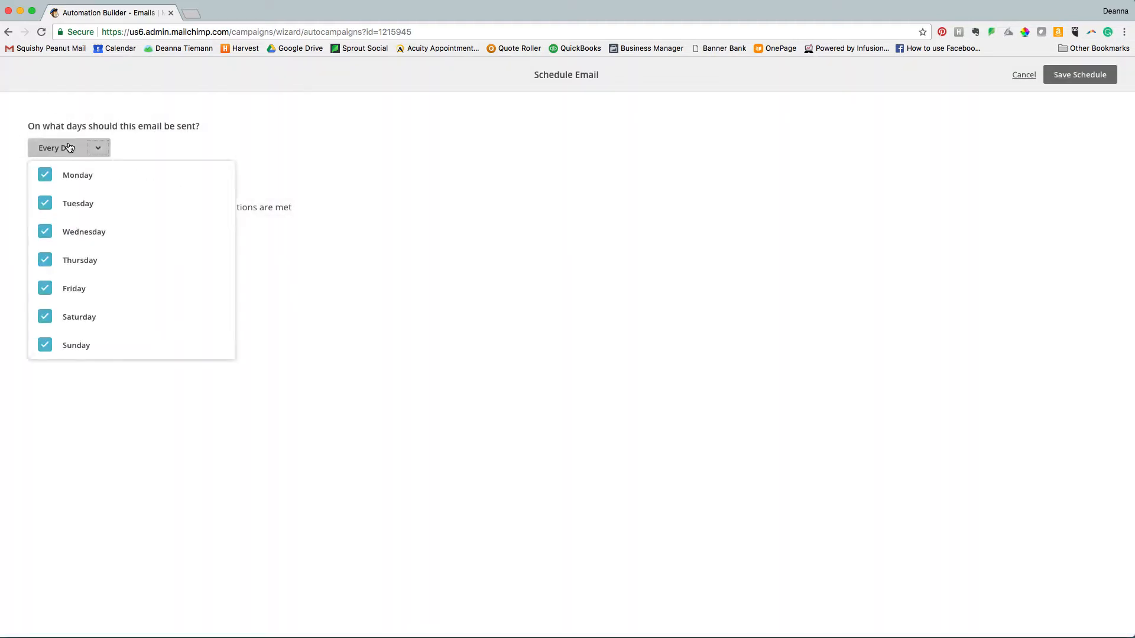
pyautogui.click(45, 317)
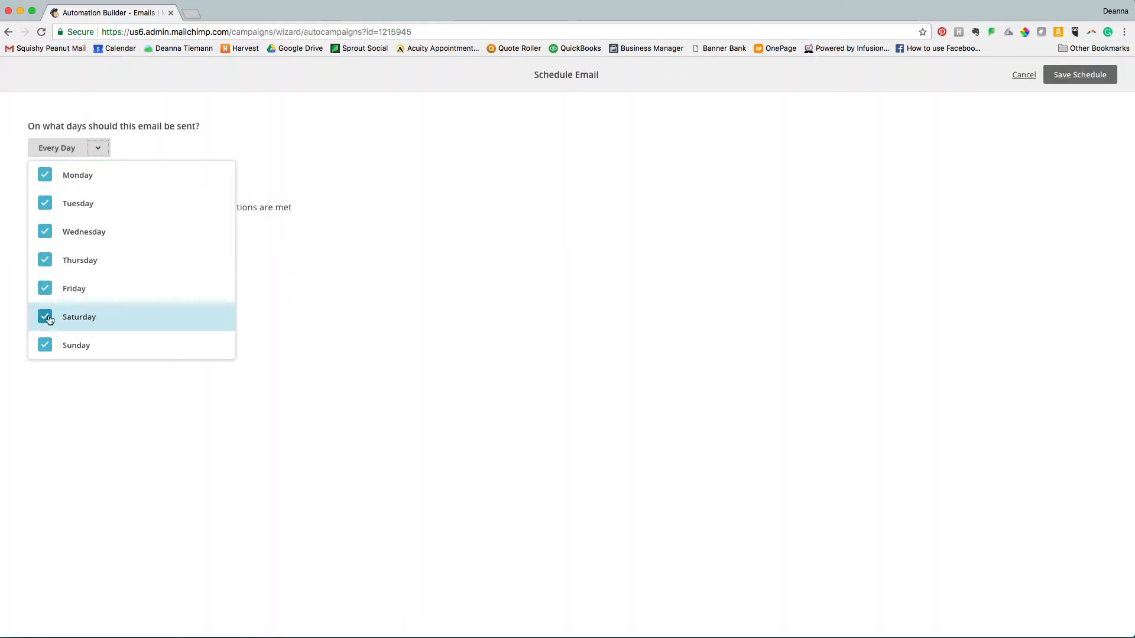
pyautogui.click(45, 345)
pyautogui.click(355, 268)
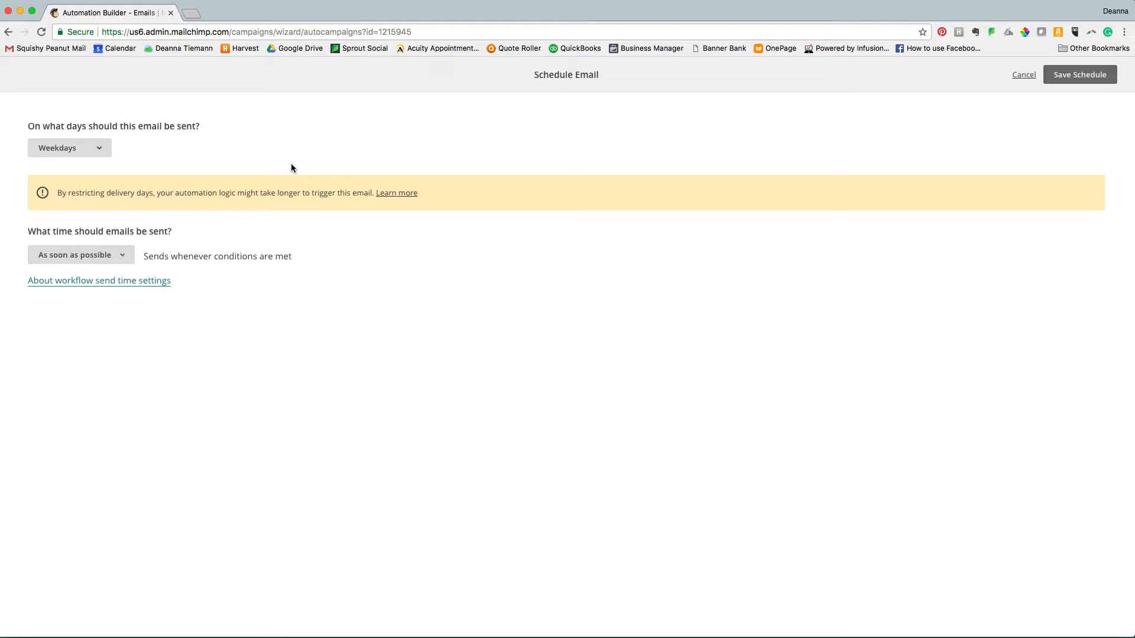
pyautogui.click(116, 253)
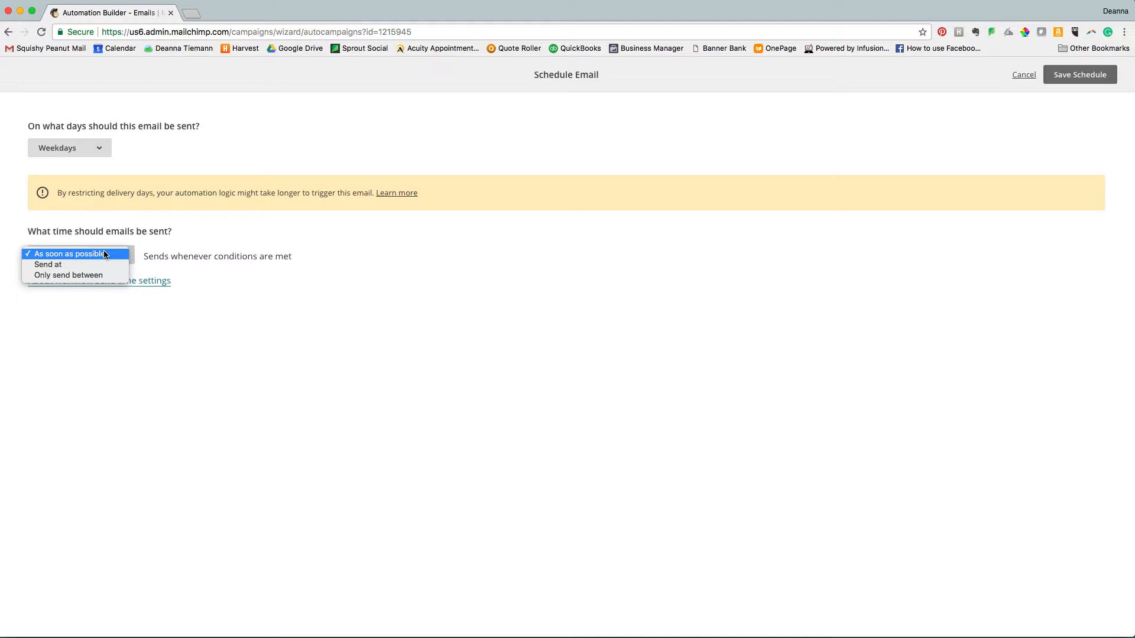
pyautogui.click(223, 282)
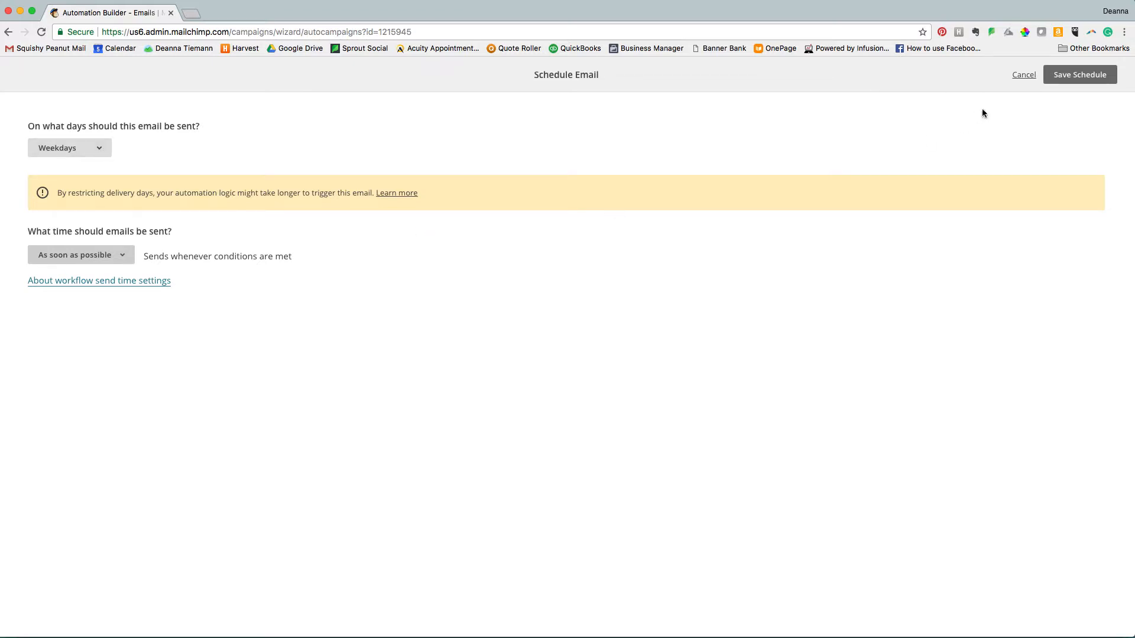
pyautogui.click(1080, 74)
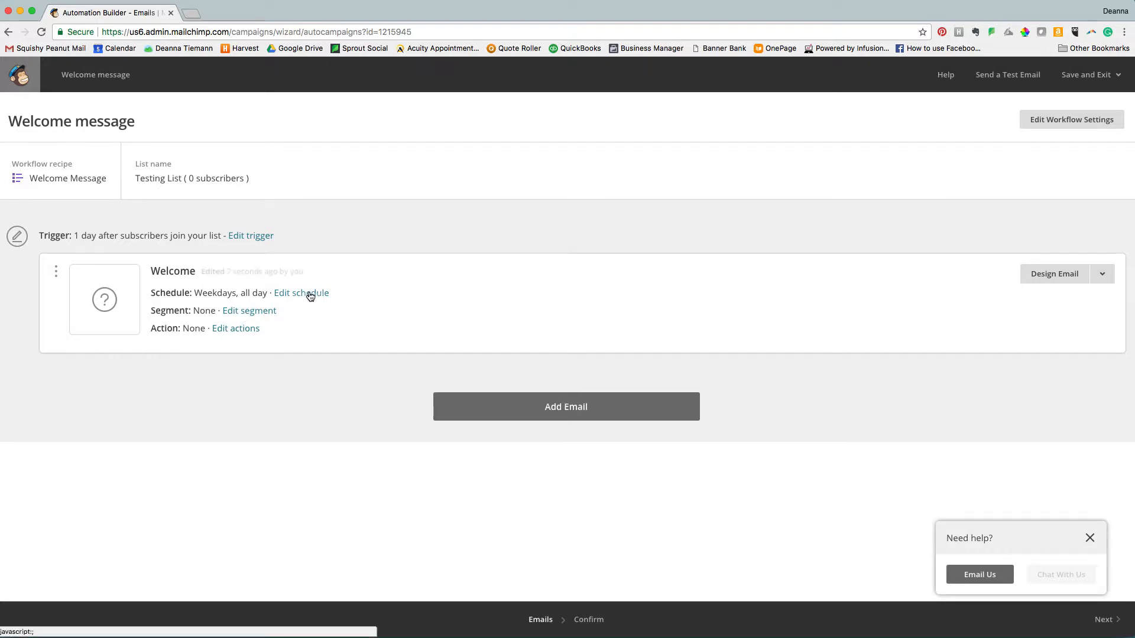
# Try segmenting the Welcome email with a Location condition, and discard the segmentation changes.
pyautogui.click(255, 312)
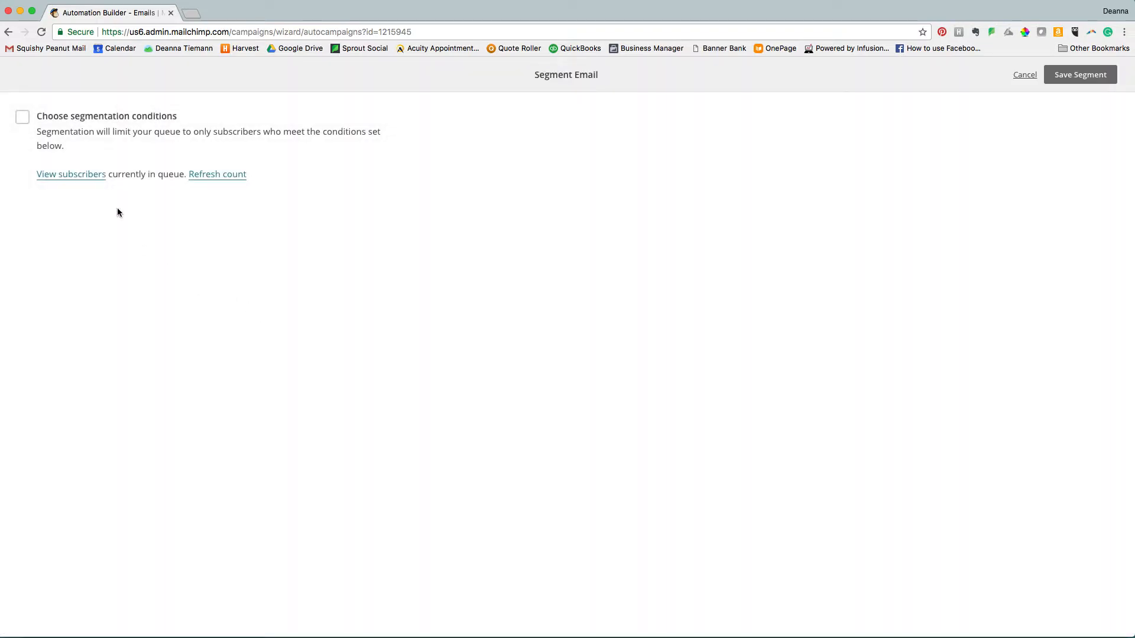
pyautogui.click(23, 117)
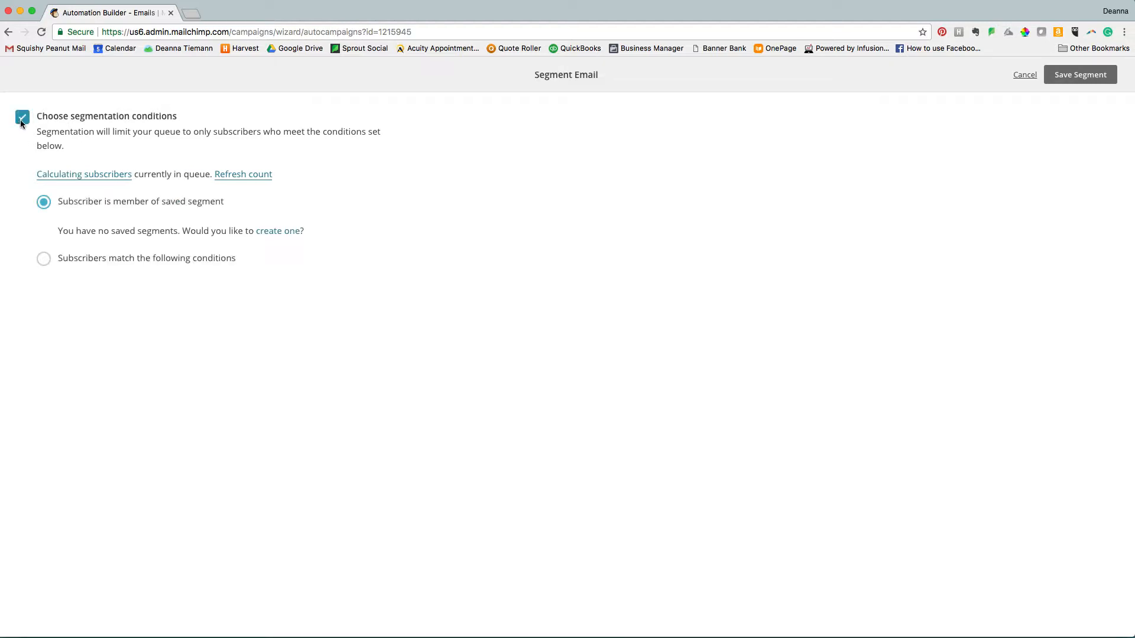
pyautogui.click(44, 258)
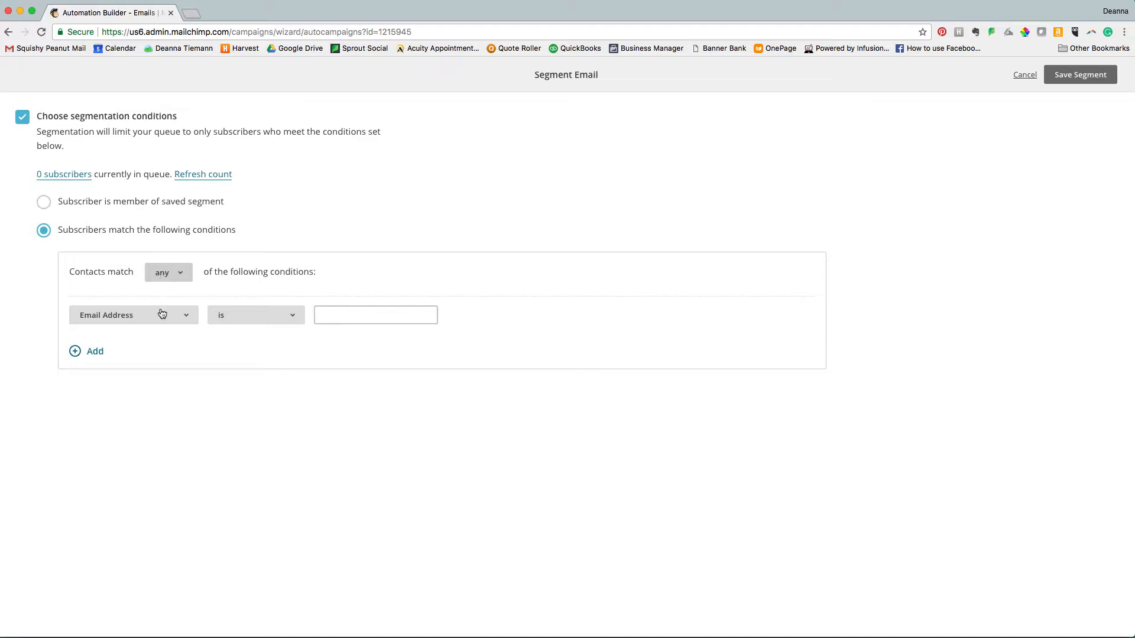
pyautogui.click(162, 315)
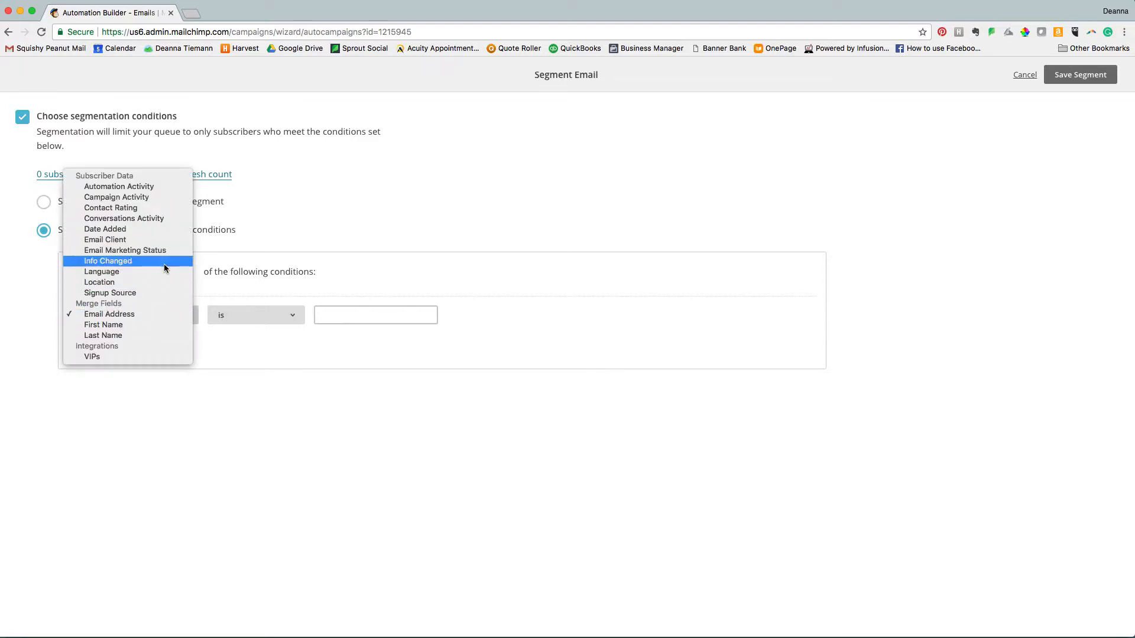
pyautogui.click(168, 283)
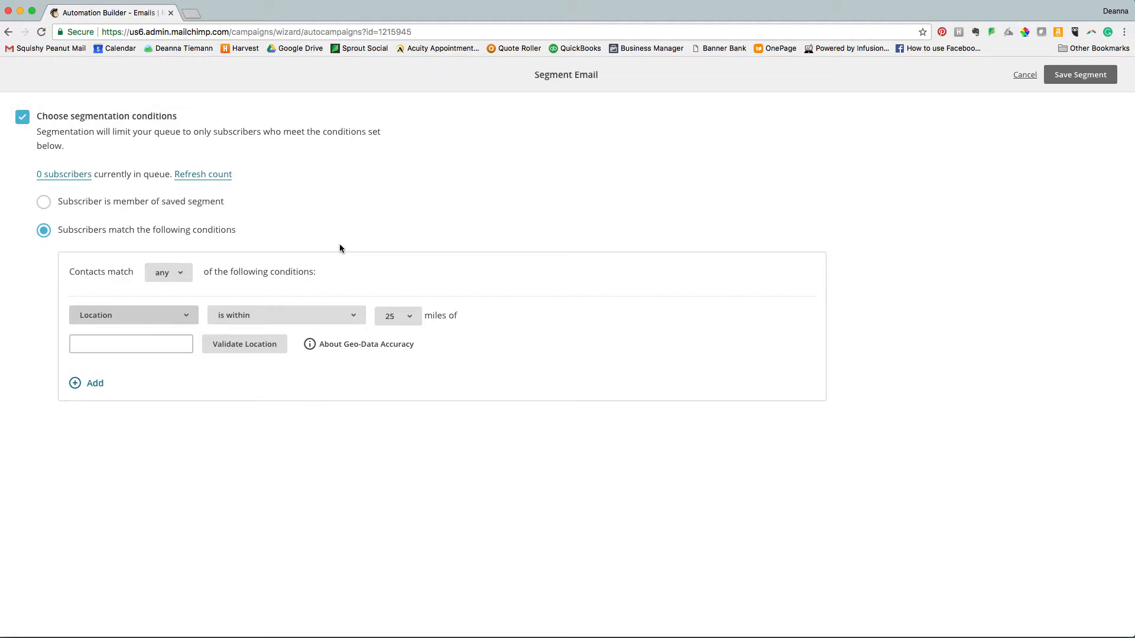
pyautogui.click(23, 118)
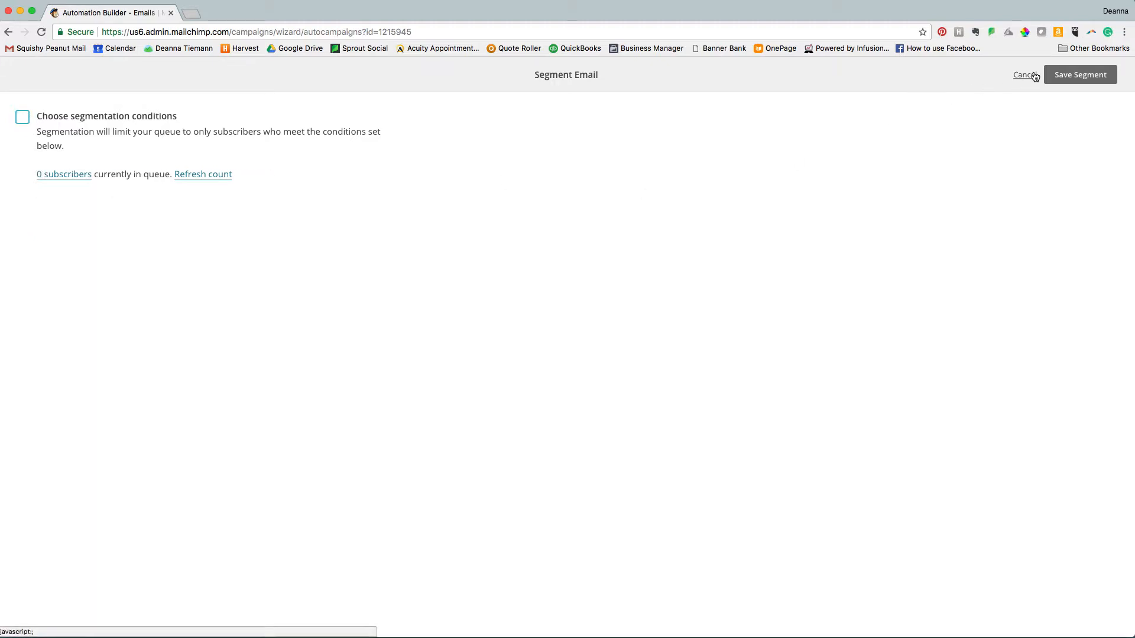
pyautogui.click(1026, 75)
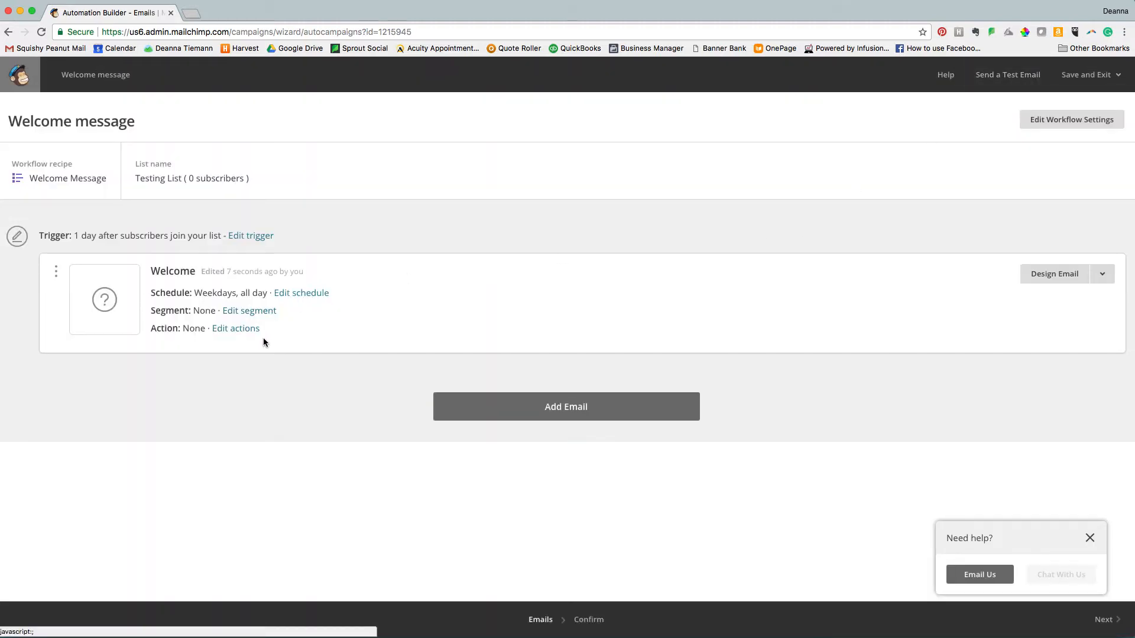
# Look through the available post-sending list actions for the Welcome email and leave without setting one.
pyautogui.click(239, 329)
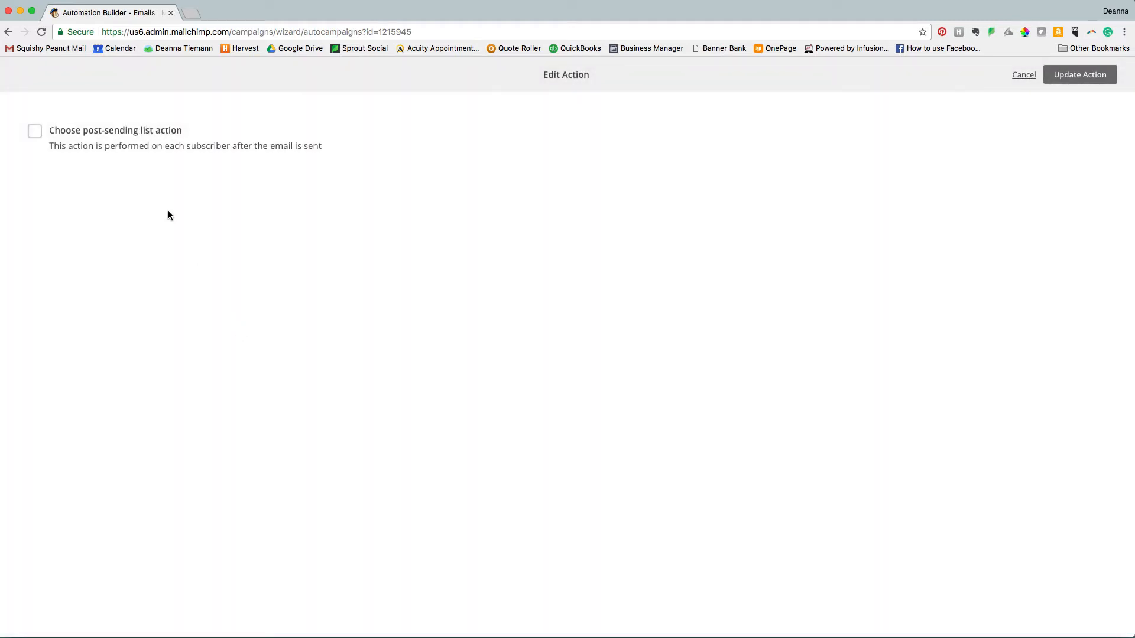
pyautogui.click(35, 132)
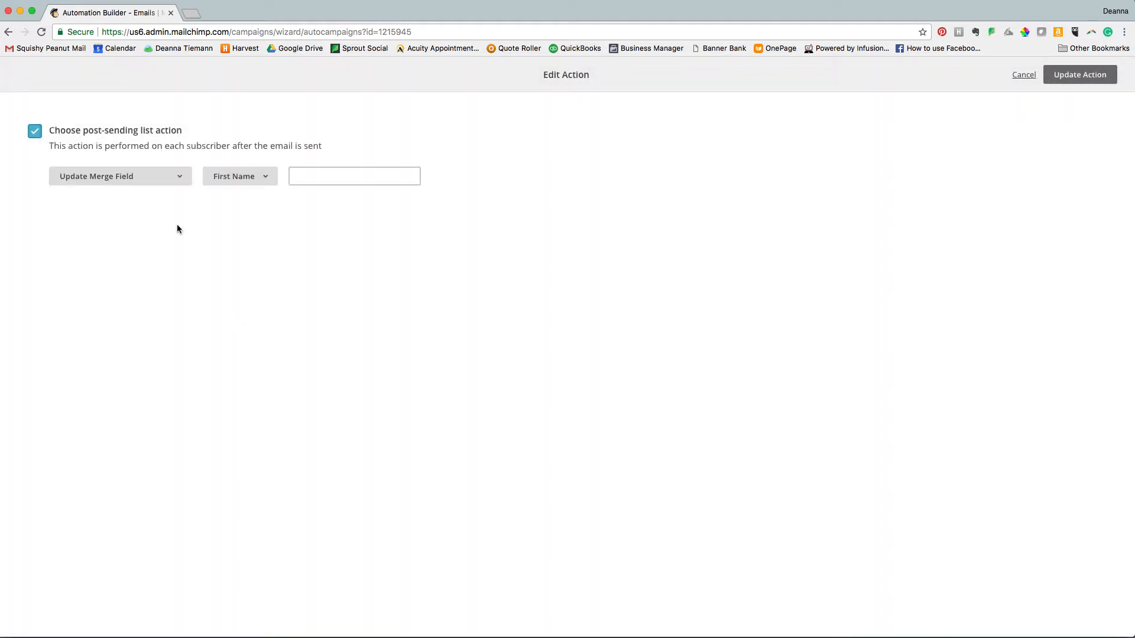
pyautogui.click(176, 182)
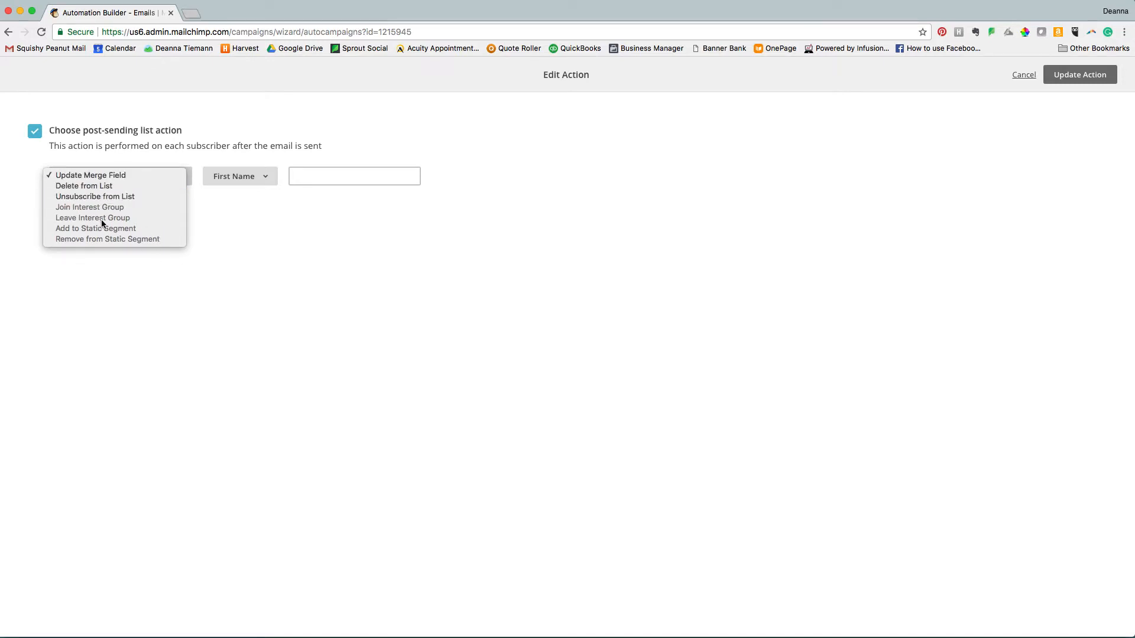
pyautogui.click(282, 221)
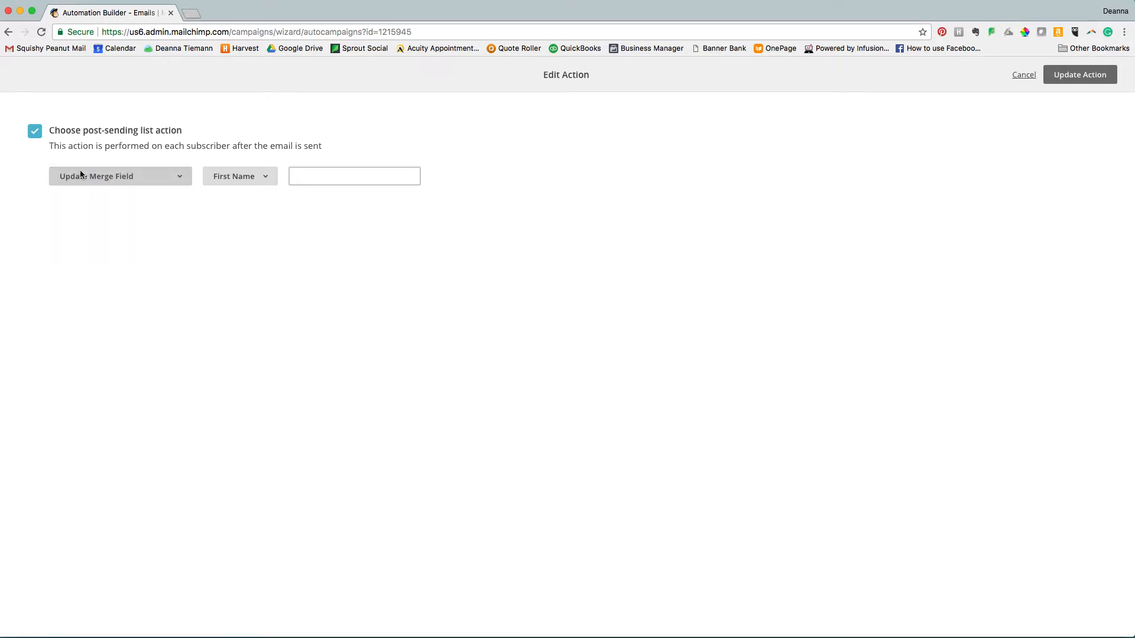
pyautogui.click(33, 133)
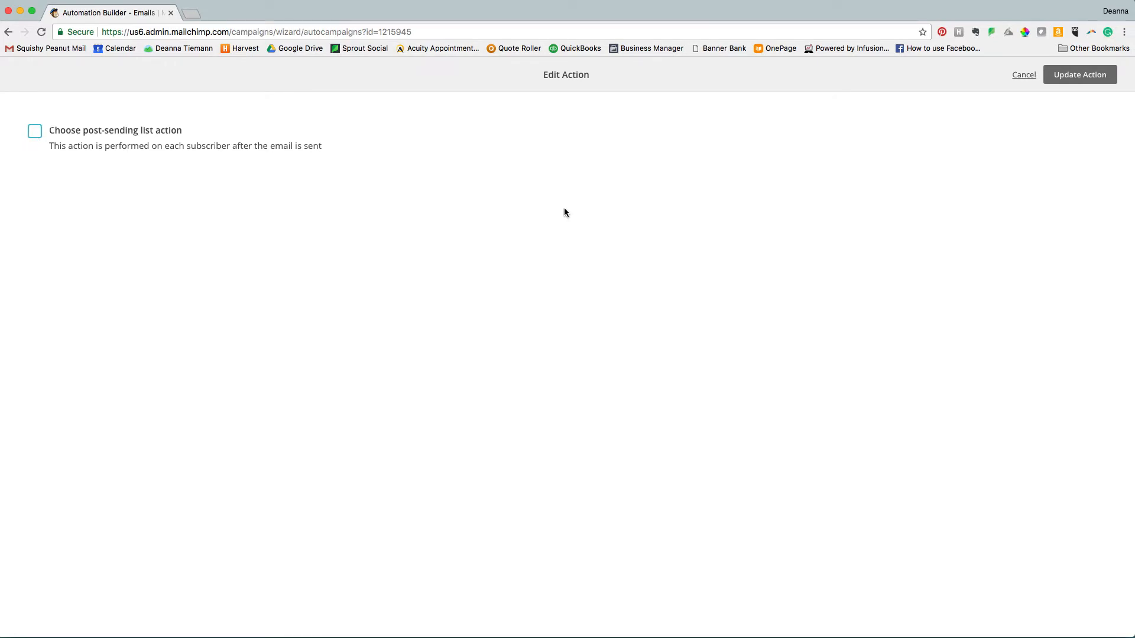
pyautogui.click(1024, 76)
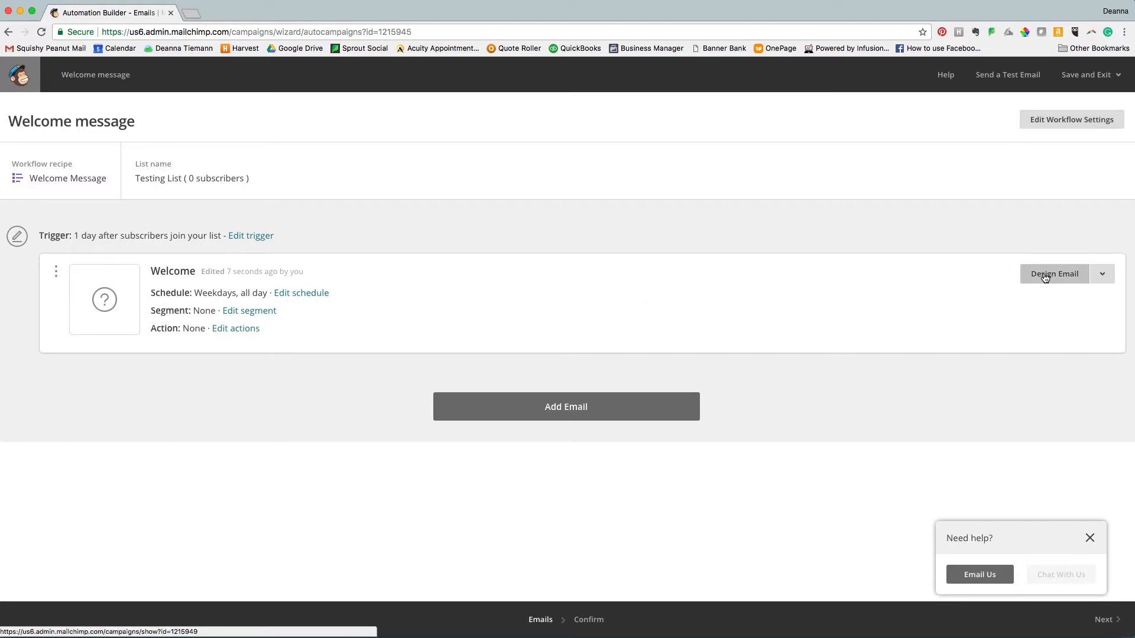
# Set the Welcome email's subject to "Testing email autoresponder" in its email information and save it back to the workflow.
pyautogui.click(1064, 281)
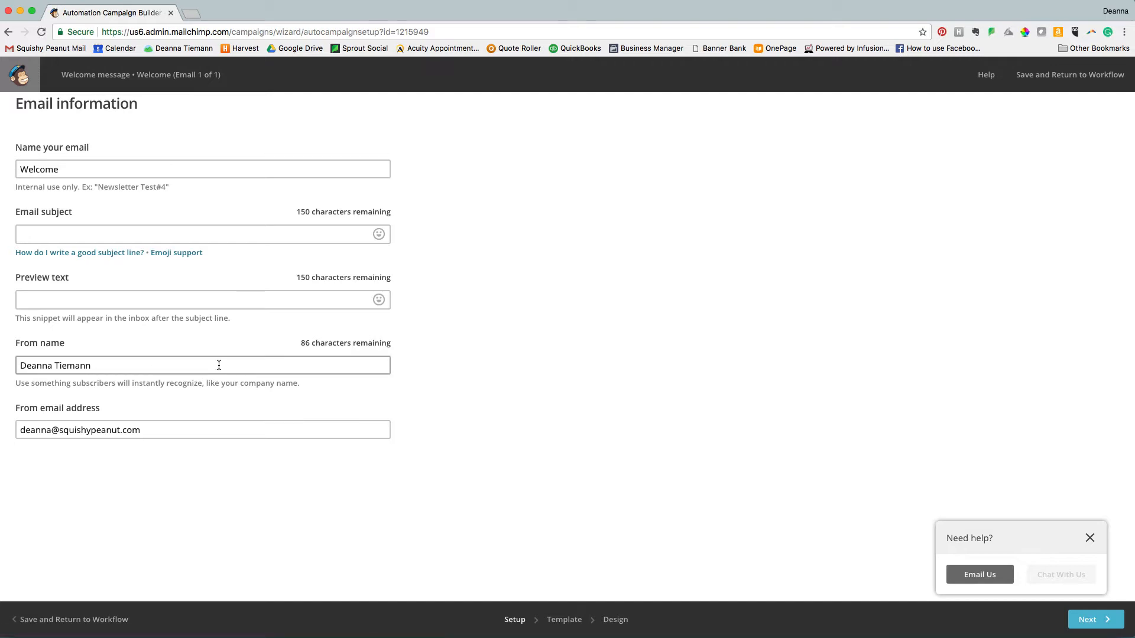
pyautogui.click(101, 613)
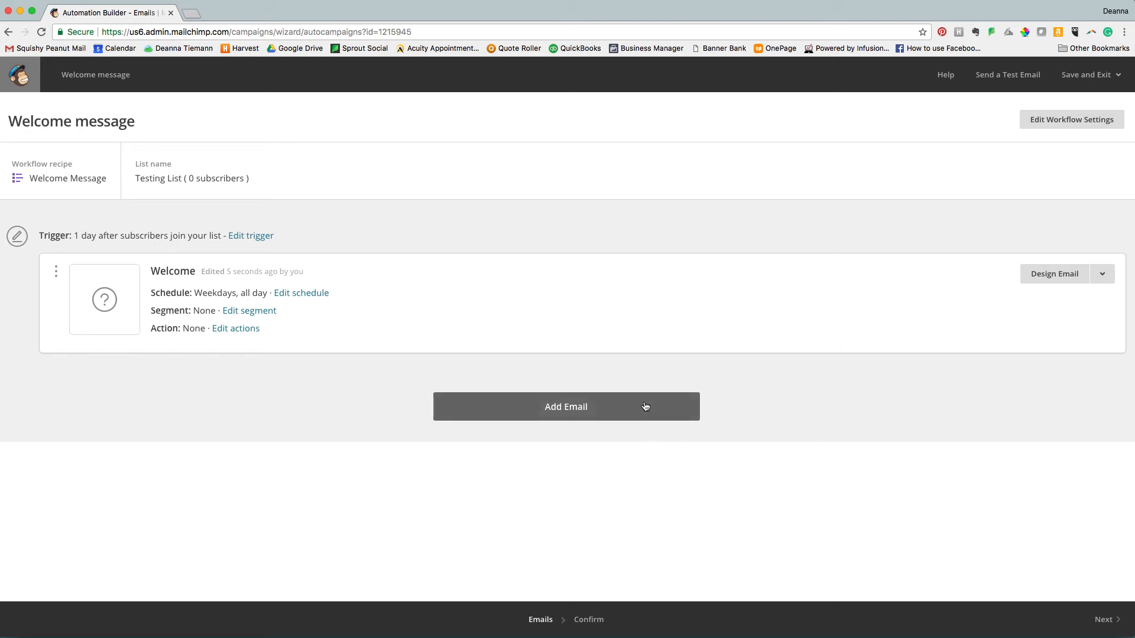
# Review the workflow's confirmation checklist, including the Welcome email's expanded details, for issues to resolve before starting.
pyautogui.click(1107, 626)
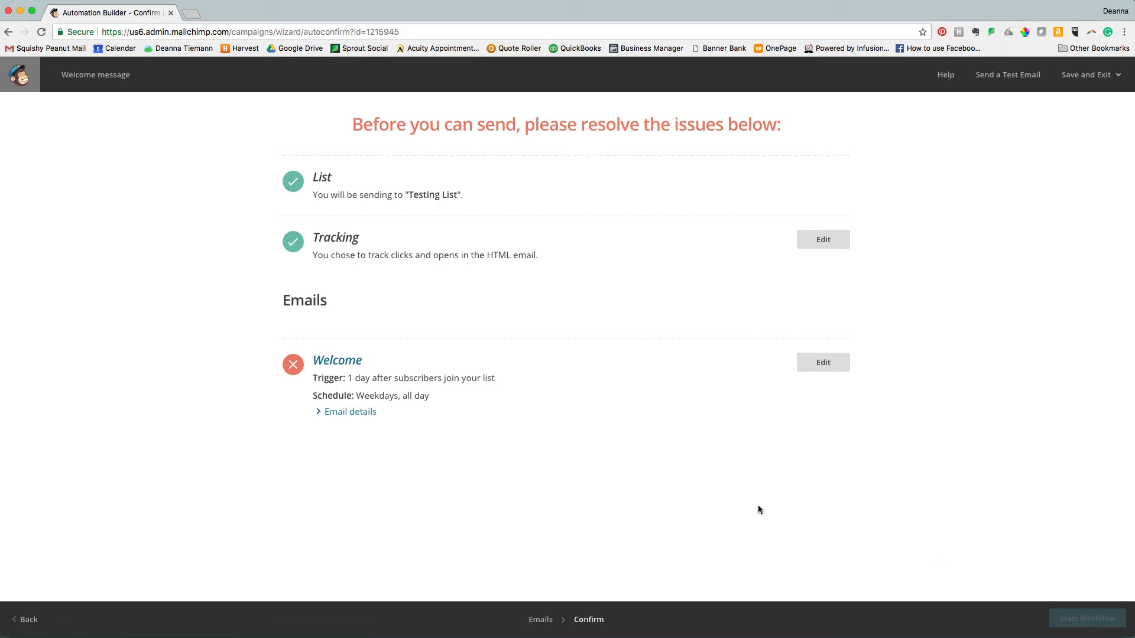
pyautogui.click(368, 414)
pyautogui.scroll(-3, 367, 410)
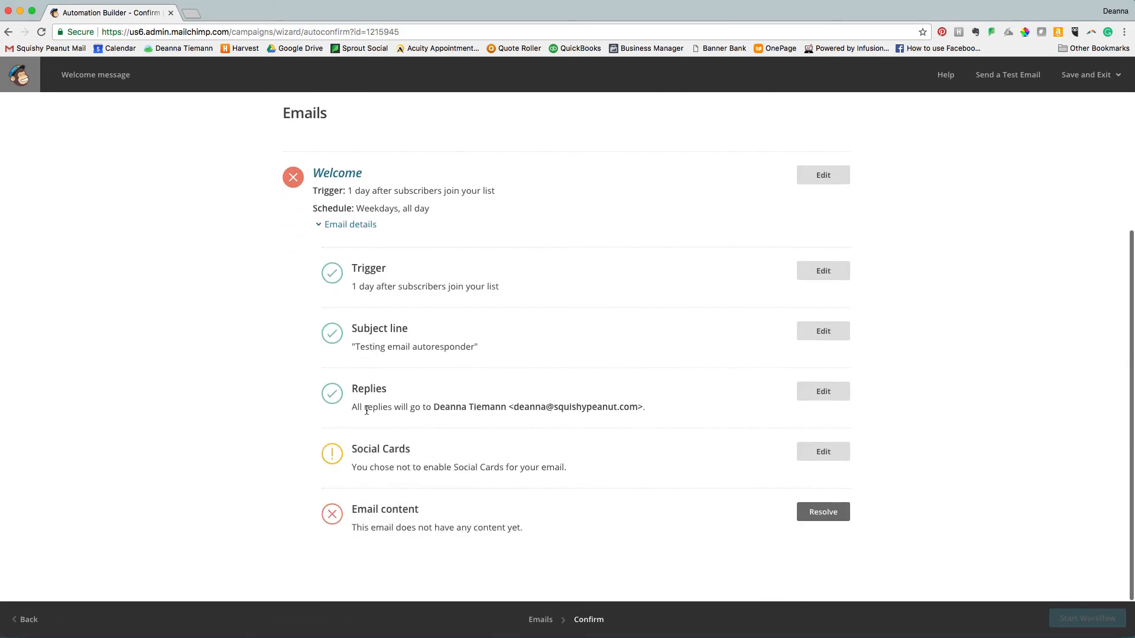
pyautogui.scroll(3, 285, 379)
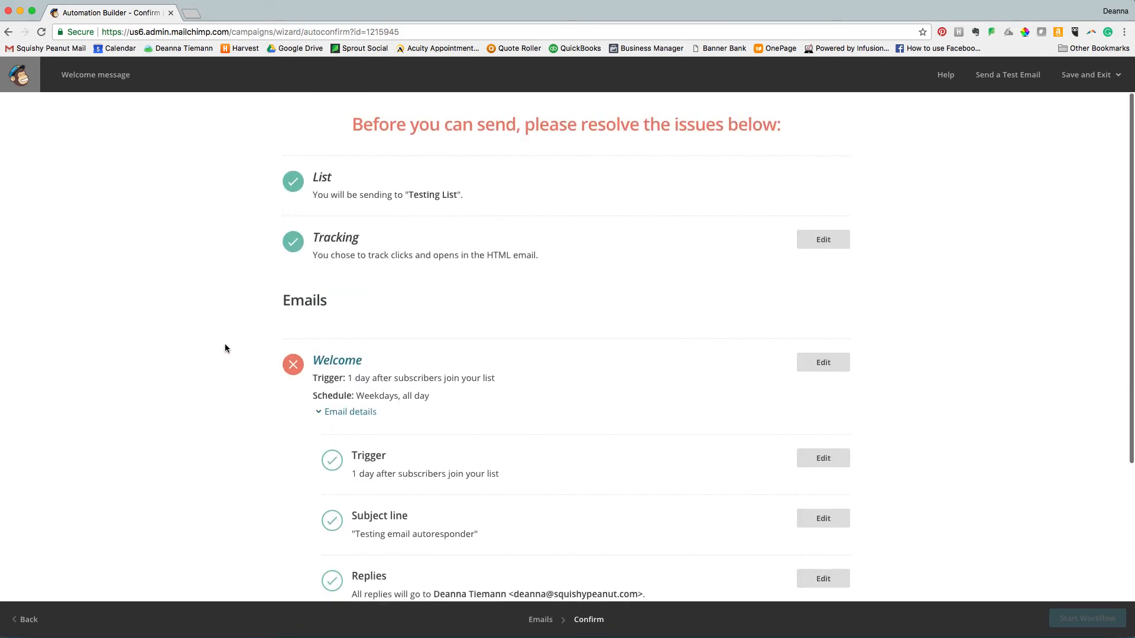
pyautogui.scroll(-3, 225, 348)
pyautogui.scroll(3, 225, 348)
pyautogui.scroll(-3, 225, 348)
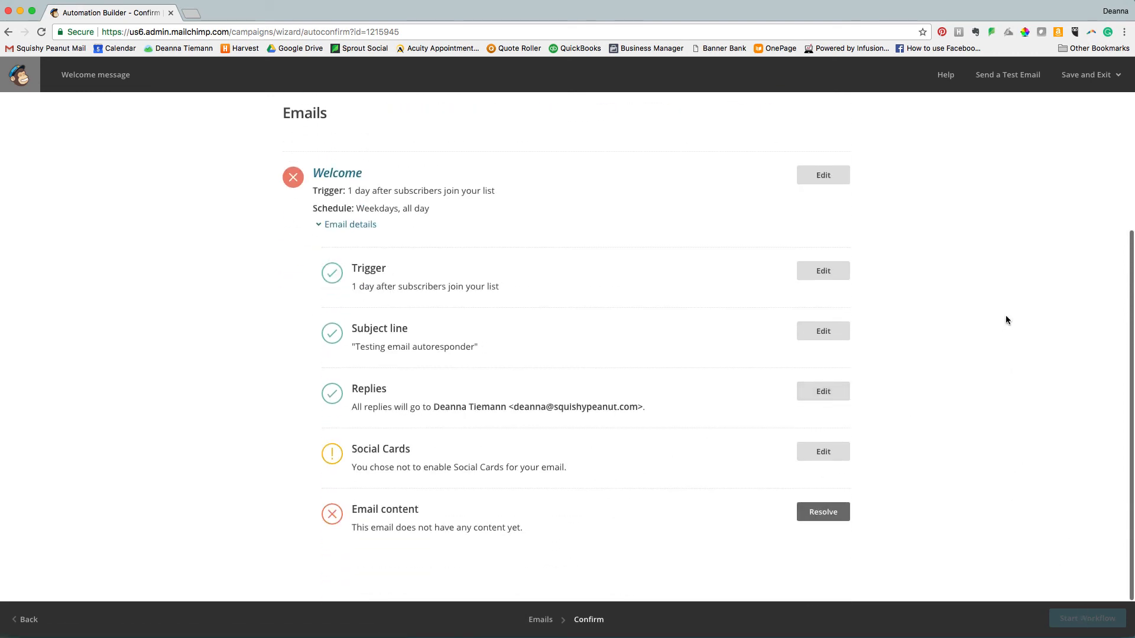
pyautogui.scroll(3, 945, 384)
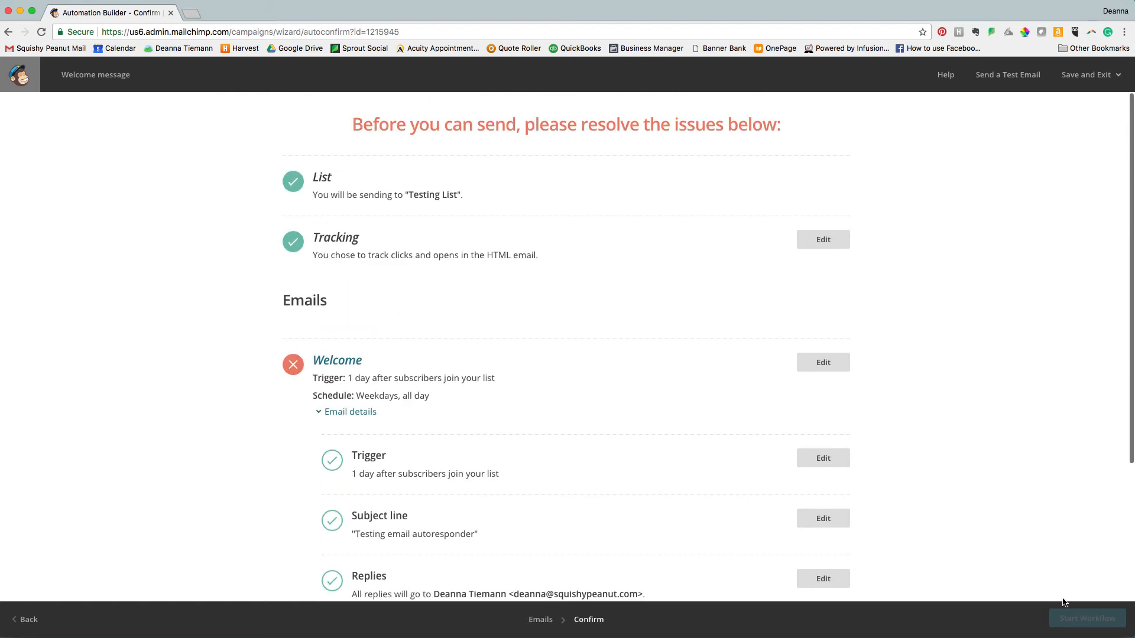